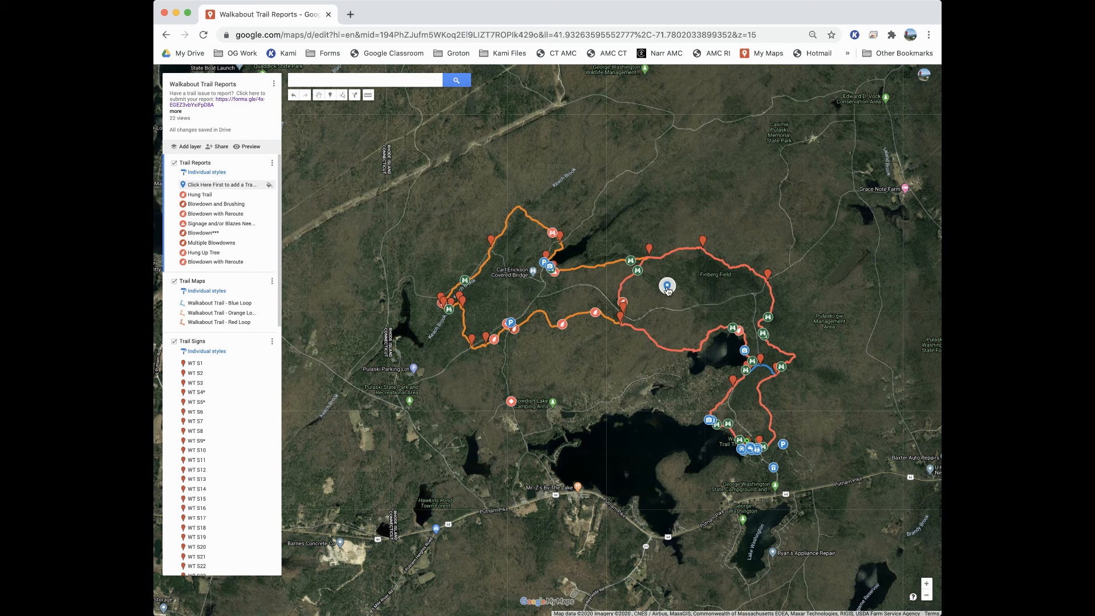
Read the instructions in the "Click Here First to add a Trail Issue!" waypoint of the Trail Reports layer.
click(926, 583)
drag(850, 331, 673, 374)
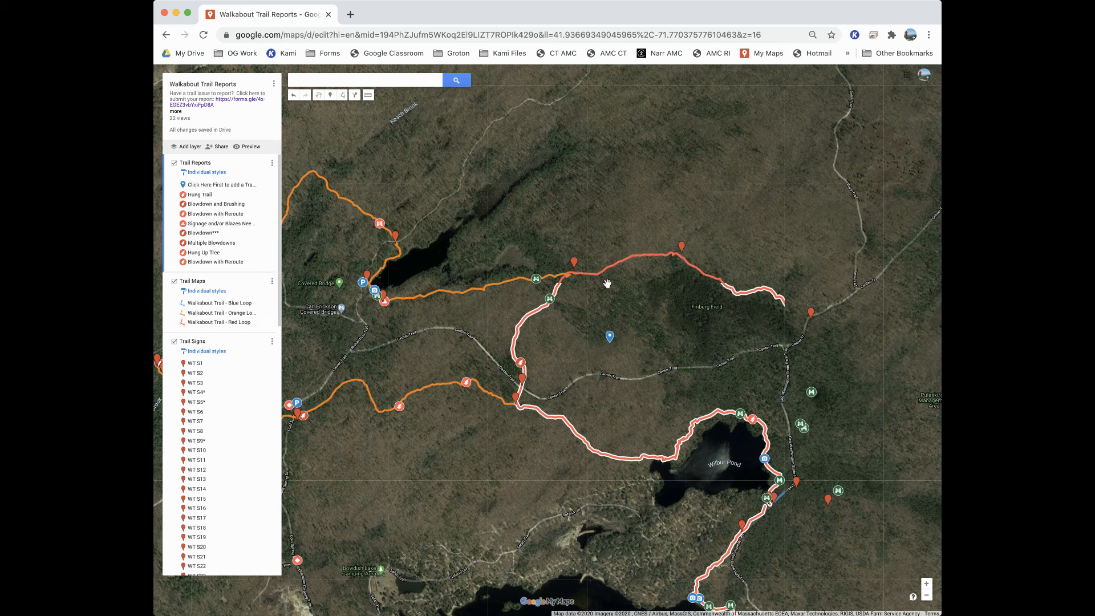
drag(650, 334, 670, 358)
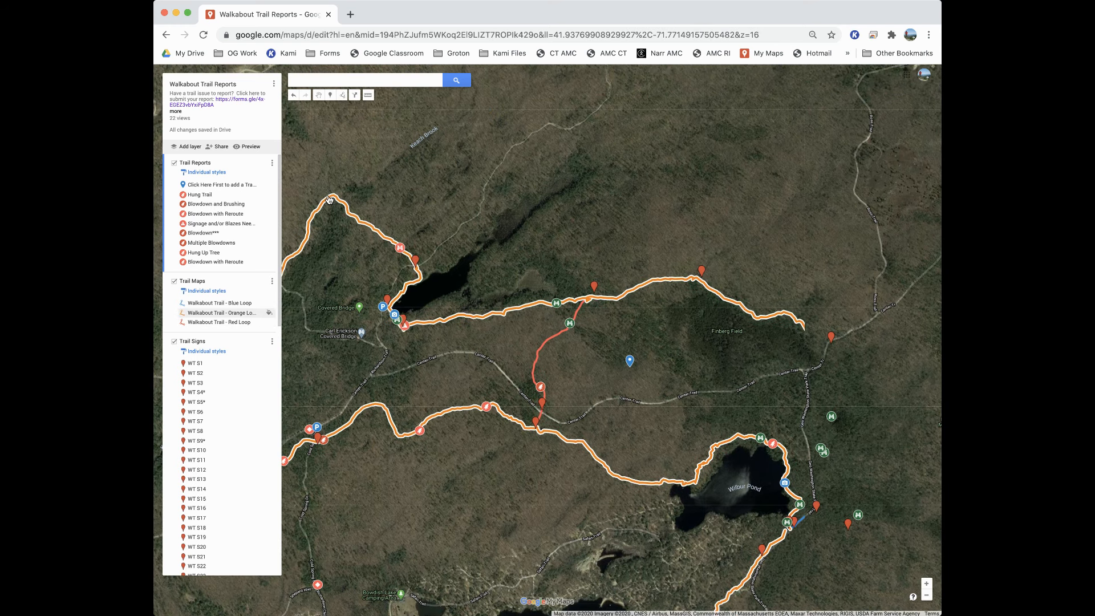
click(218, 185)
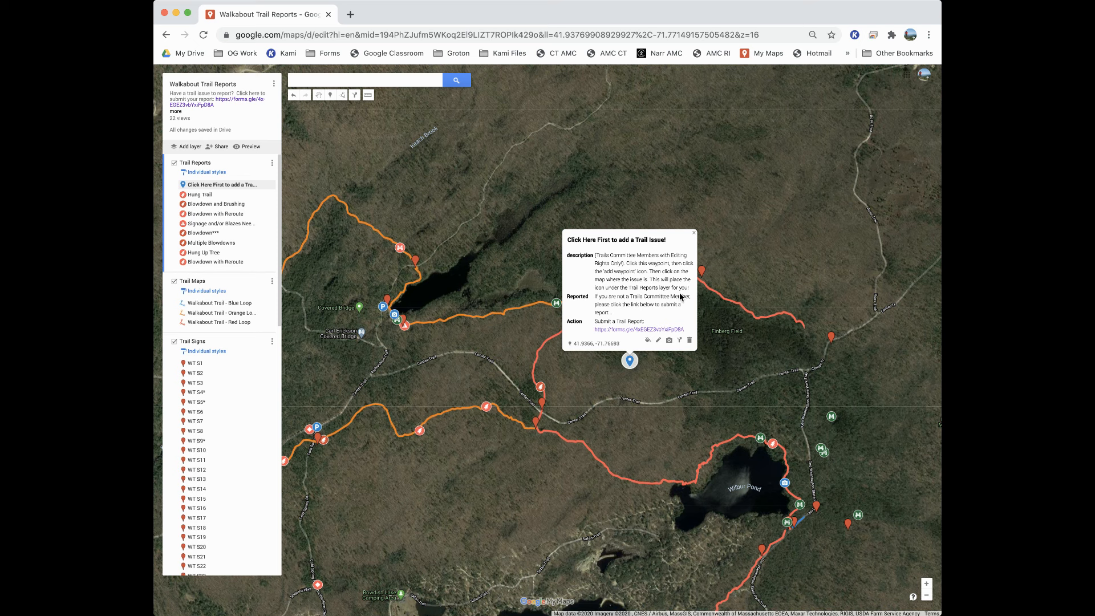
click(693, 232)
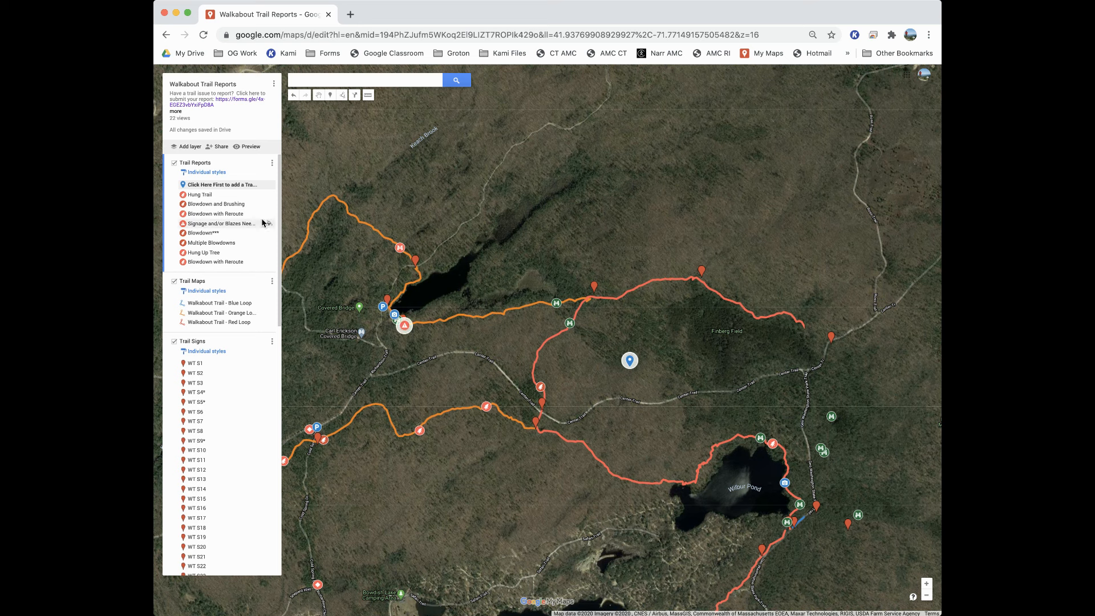
Make Trail Reports the active layer through its instruction waypoint and add a marker on the red trail northwest of Finberg Field.
click(214, 186)
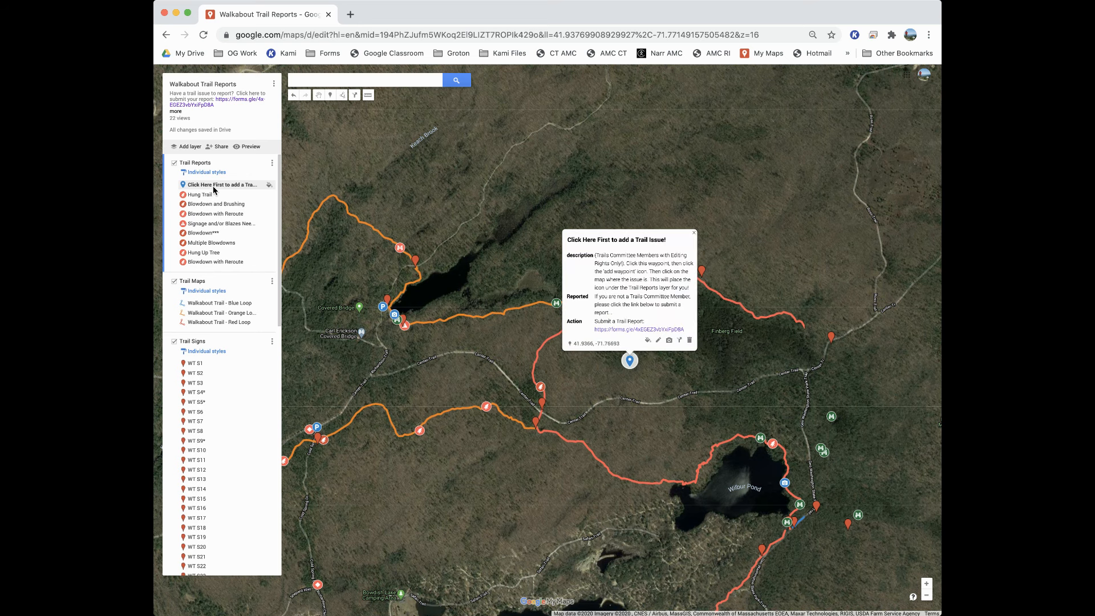
click(565, 368)
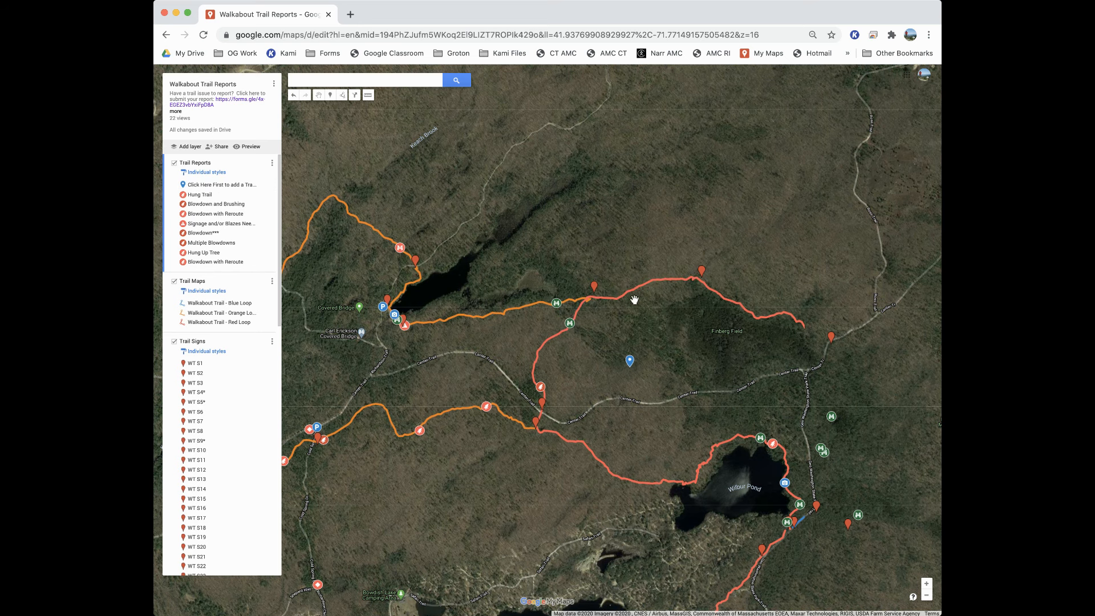
click(330, 96)
click(636, 288)
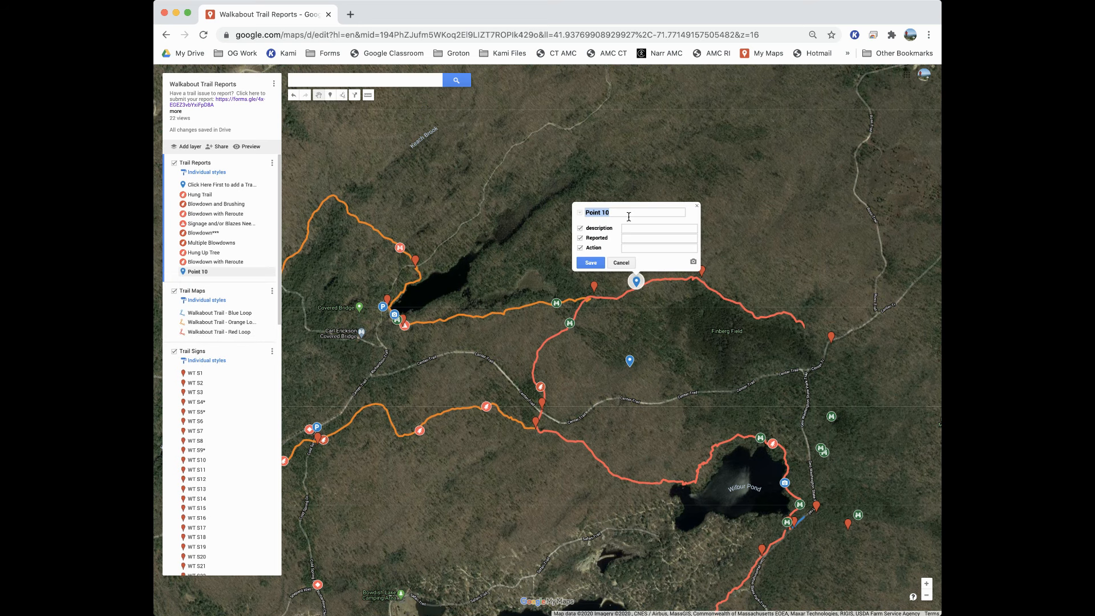
Title the new marker "Blowdown w/ Reroute" and enter the description "Reroute causes you to easily lose the trail.".
text(Blowdown w/ Reroute)
click(637, 229)
text(Reroute causes you to easily lose)
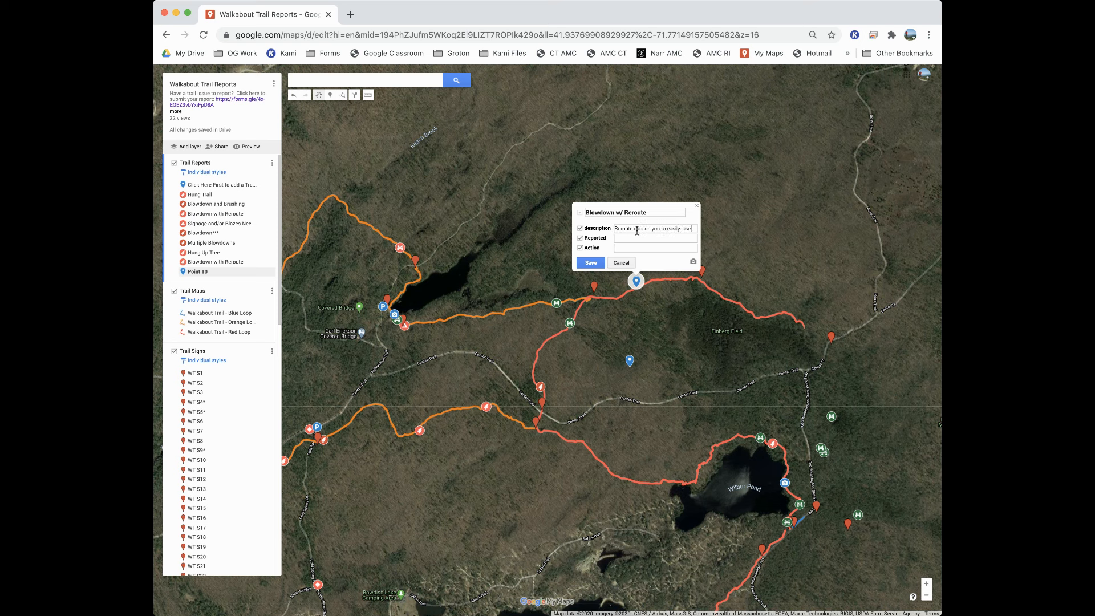
key(BackSpace)
text(e the trail.)
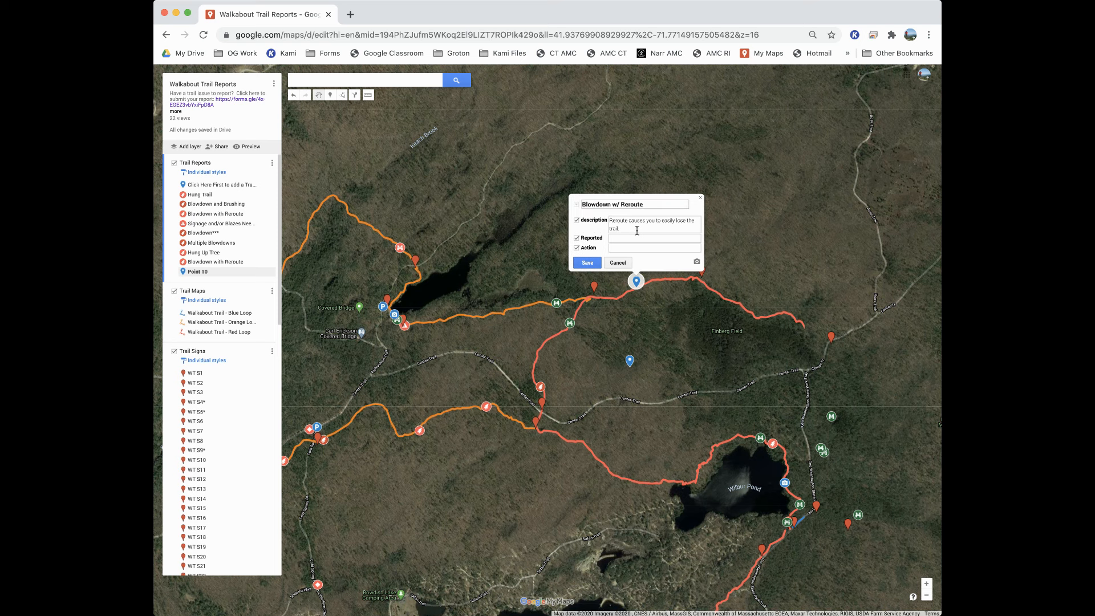
Set the marker's Reported date to 6/20/2020, attach the fallen-tree photo from the device, and save the report.
click(623, 241)
text(6/20/2020)
click(696, 263)
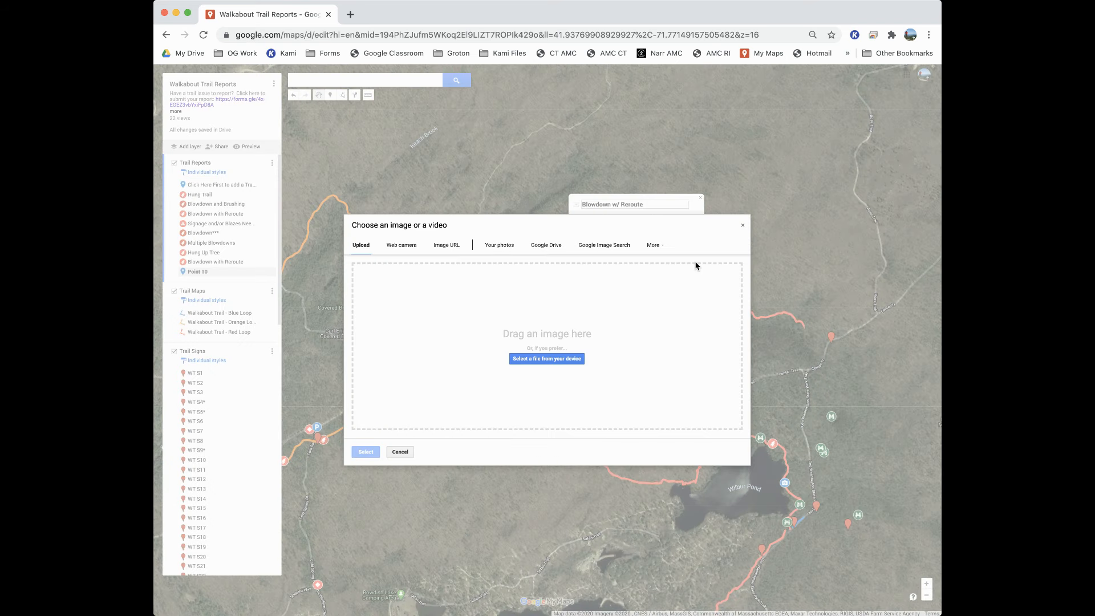
drag(939, 244, 814, 235)
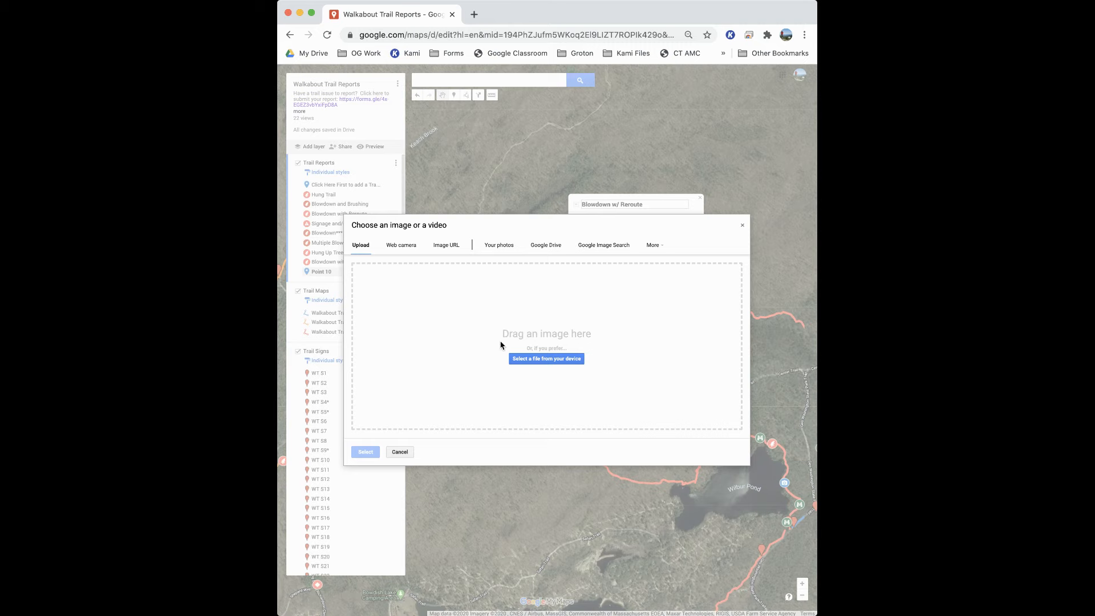
click(534, 359)
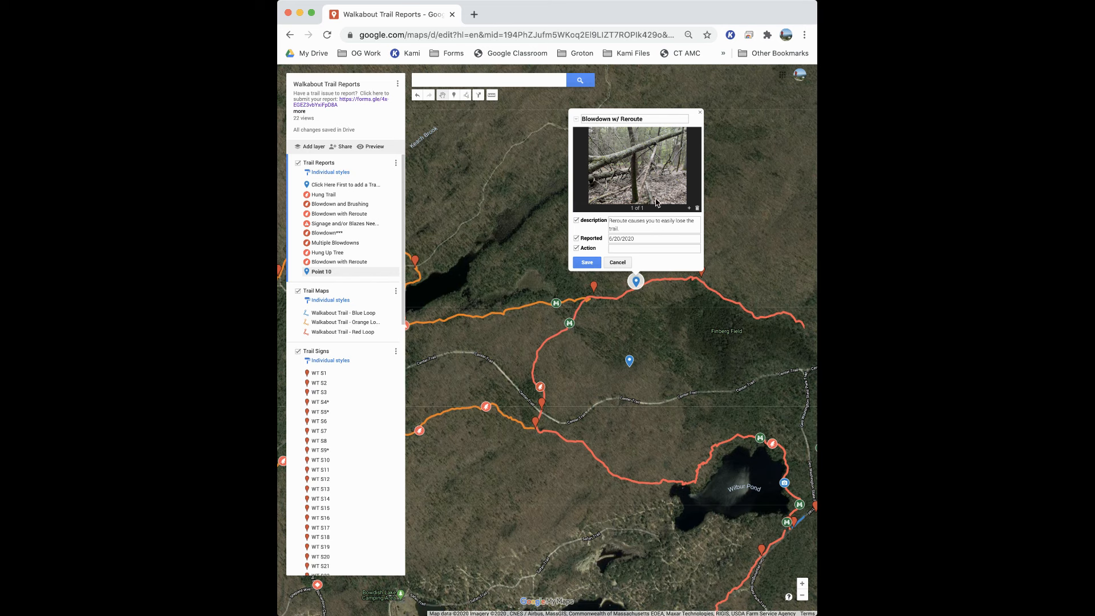
click(587, 262)
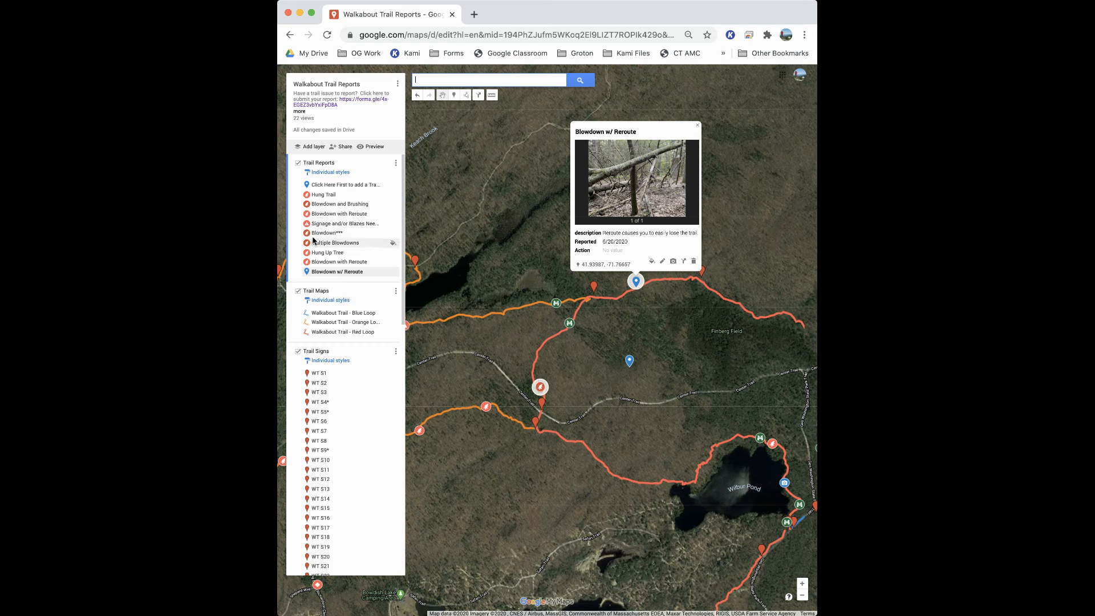
Filter the icon library by "tree" and "flood", and give the Blowdown w/ Reroute marker the tree icon from the Weather category.
click(651, 264)
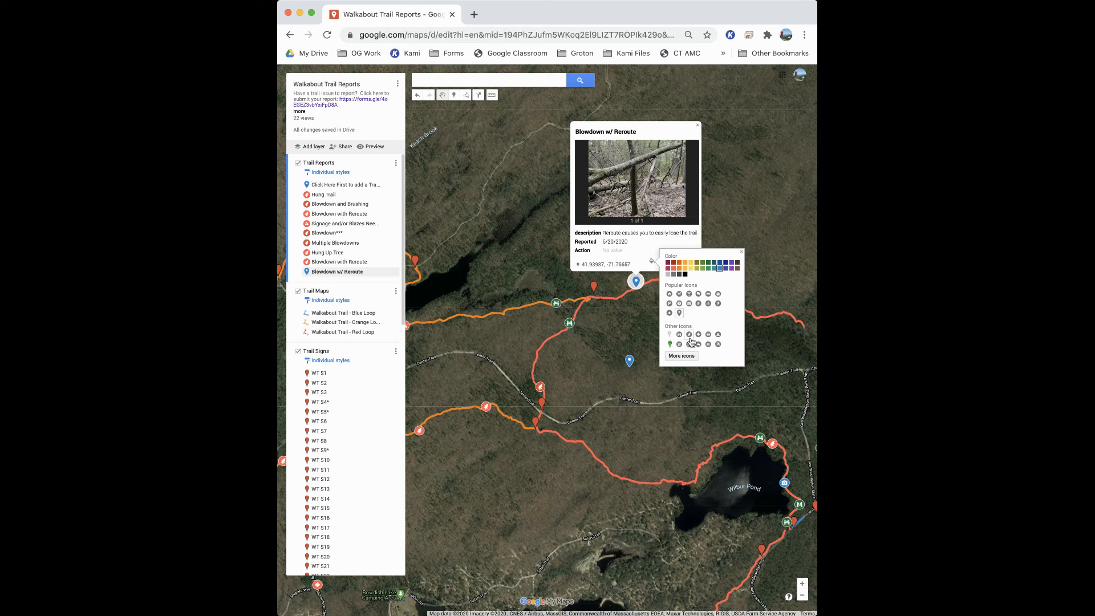
click(684, 356)
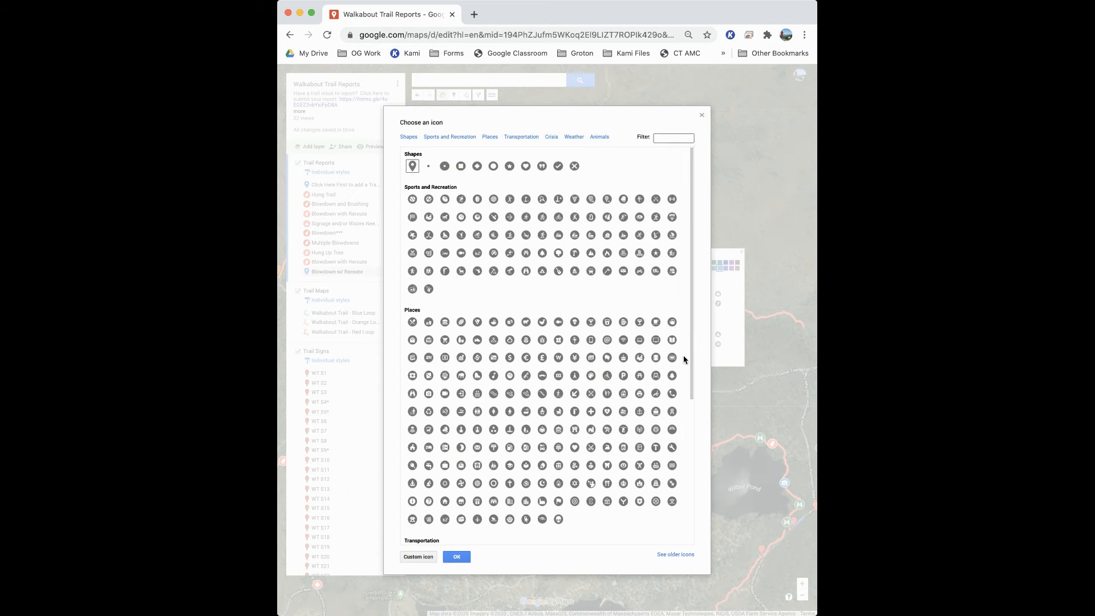
click(677, 140)
text(tree)
click(412, 277)
drag(676, 138, 627, 139)
text(flood)
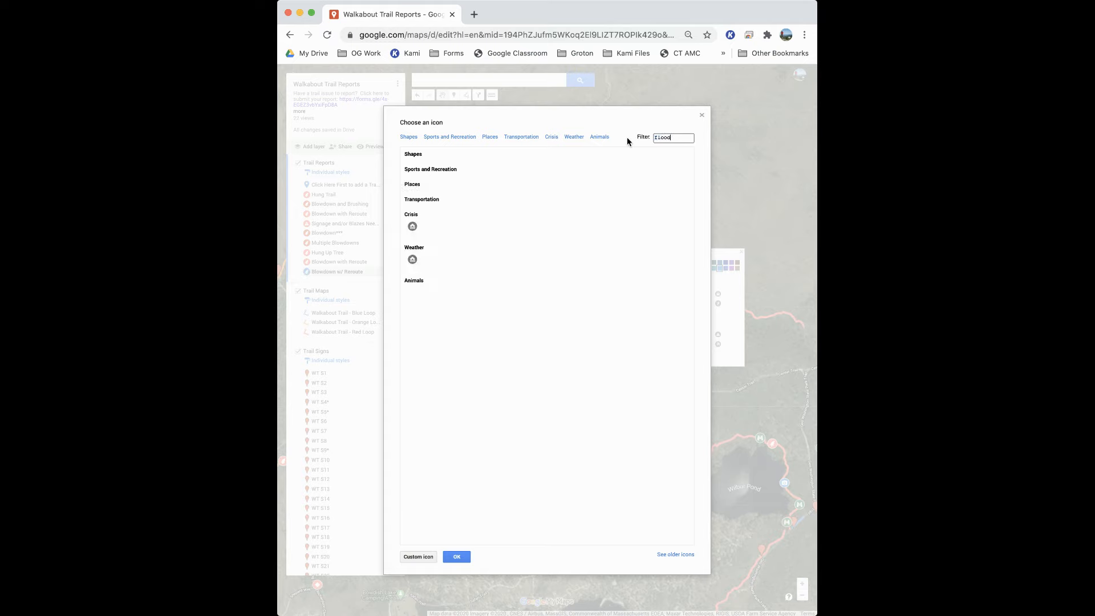
drag(676, 138, 632, 140)
text(tre)
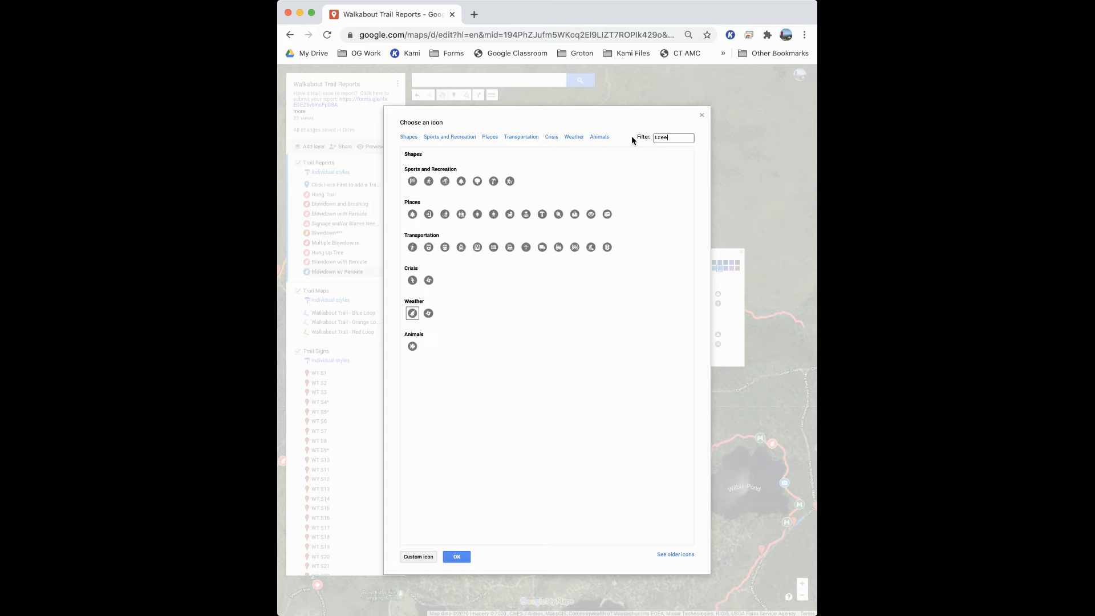
text(e)
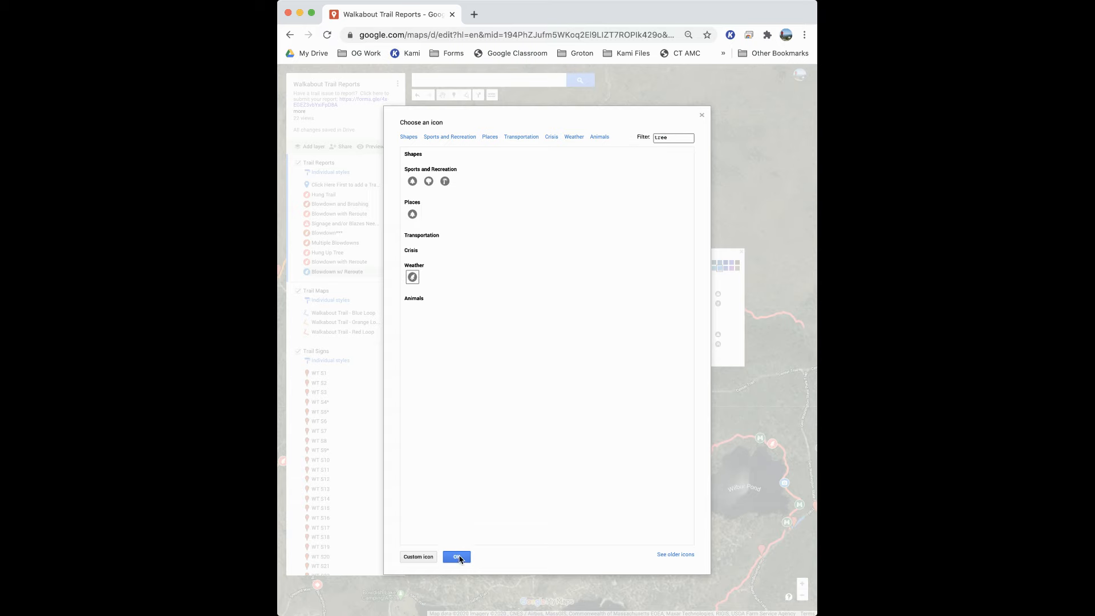
click(457, 557)
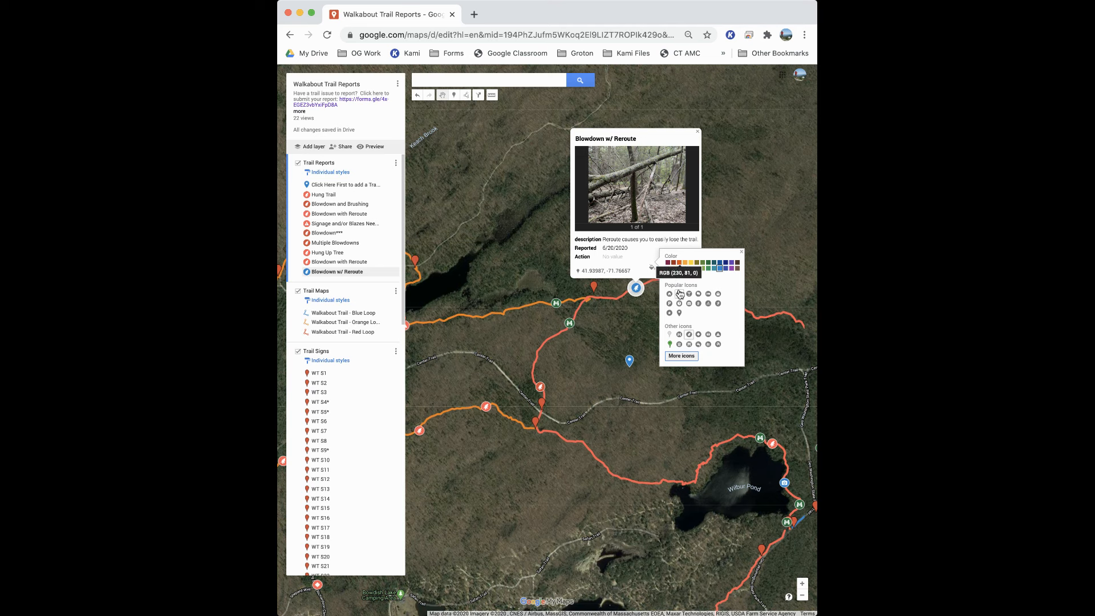
Recolour the Blowdown w/ Reroute marker light red like the neighbouring blowdown reports, and reopen its info card to check it.
click(676, 264)
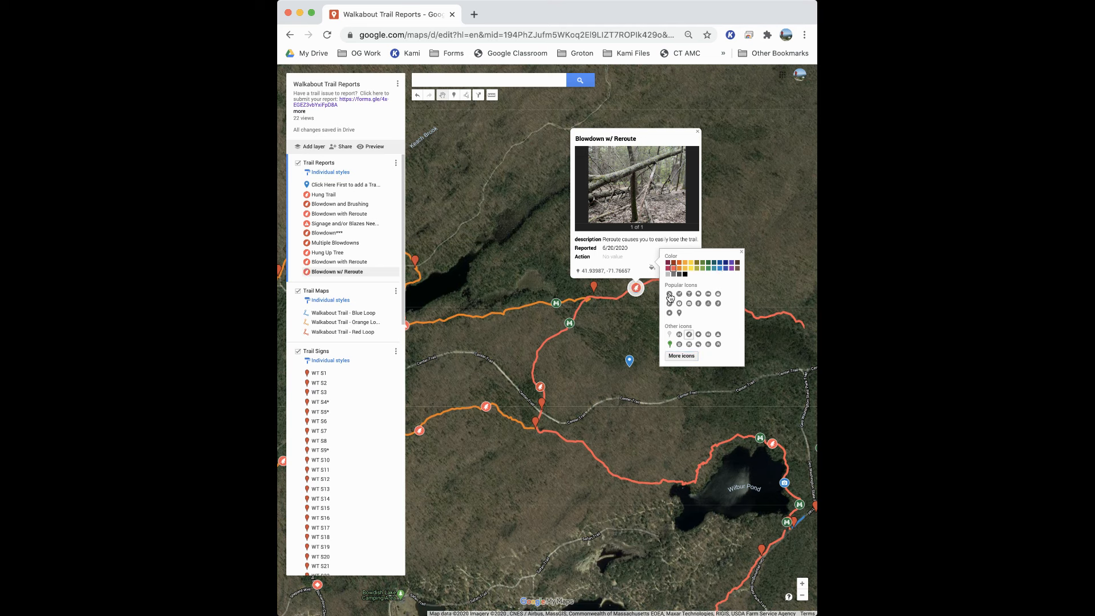
click(635, 319)
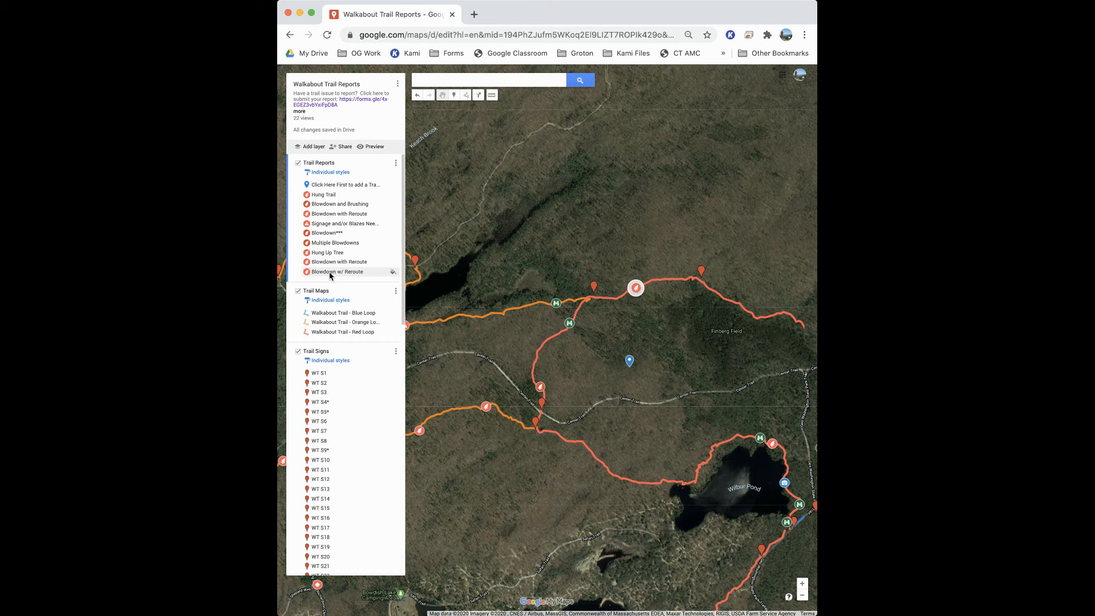
click(635, 290)
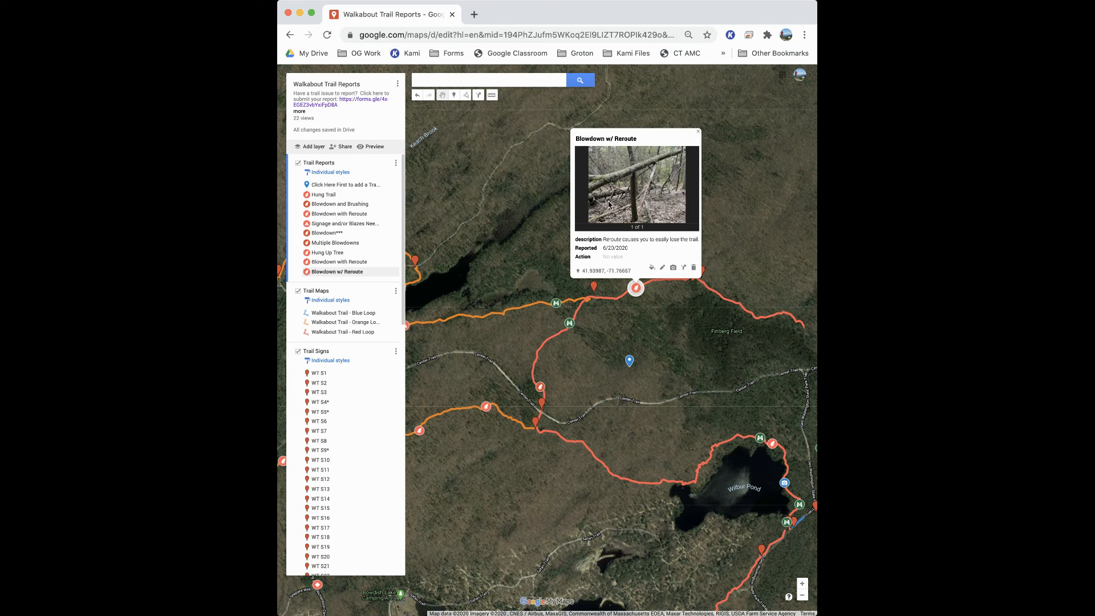